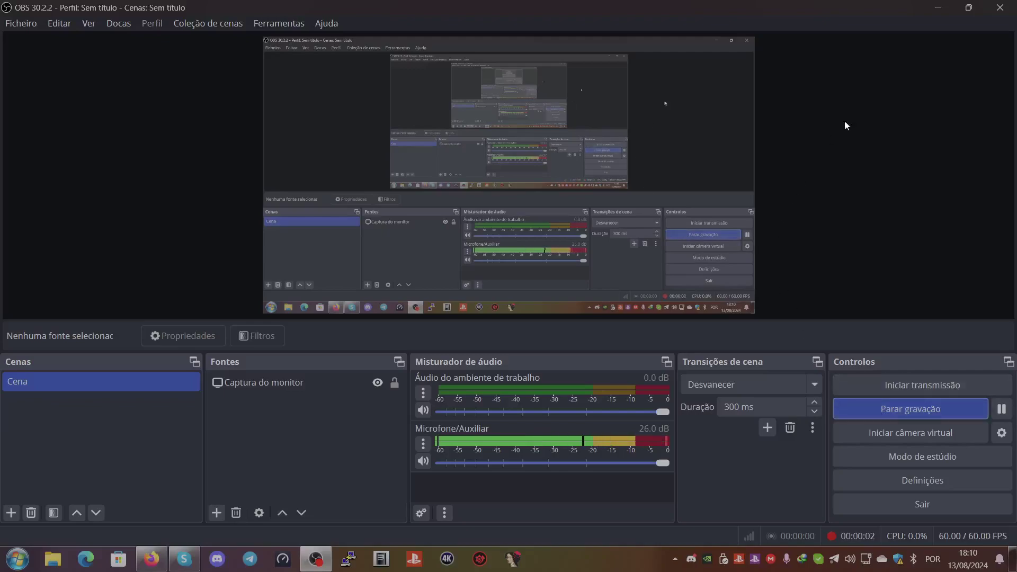
Minimize the OBS window and select Tutorial StartAllBack.txt on the desktop.
click(938, 7)
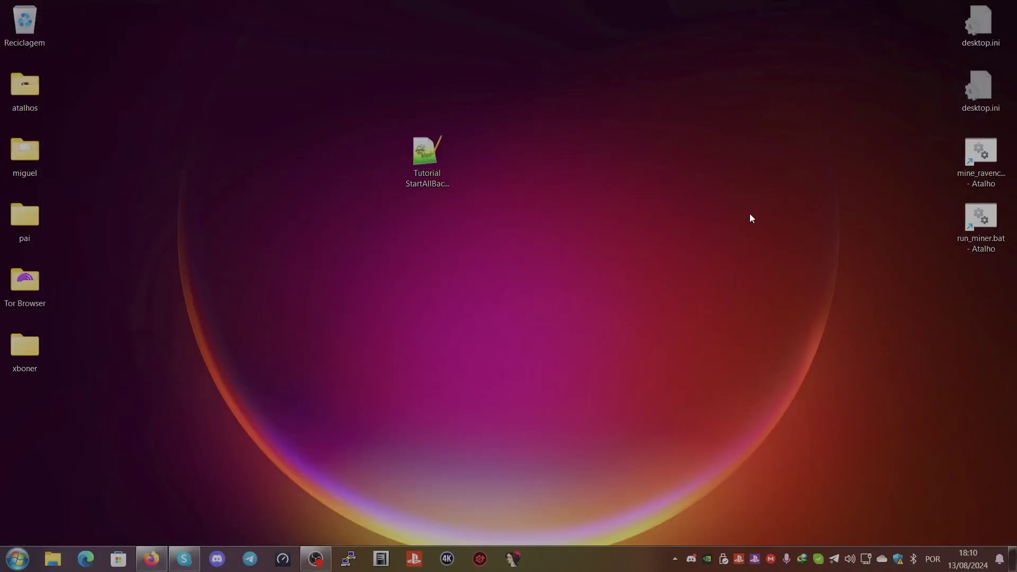
click(448, 177)
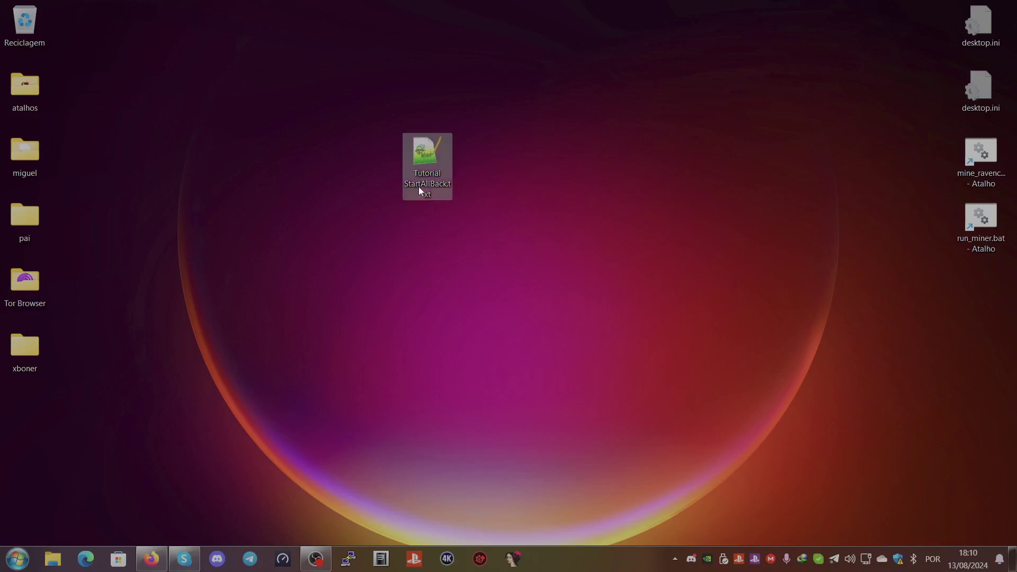
Open Tutorial StartAllBack.txt in Notepad++ to show the website link and license prices.
mouse_move(418, 190)
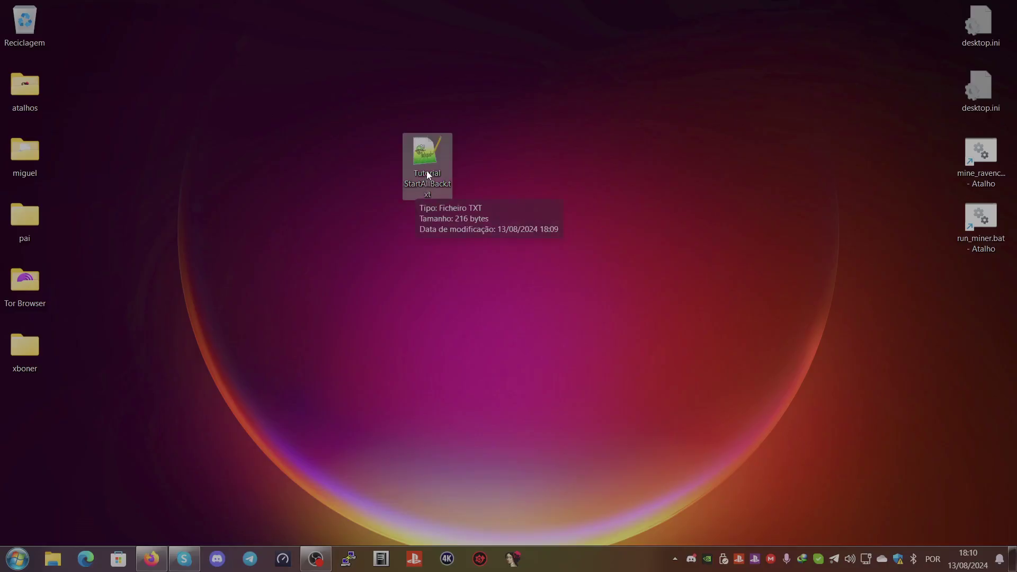
double_click(427, 172)
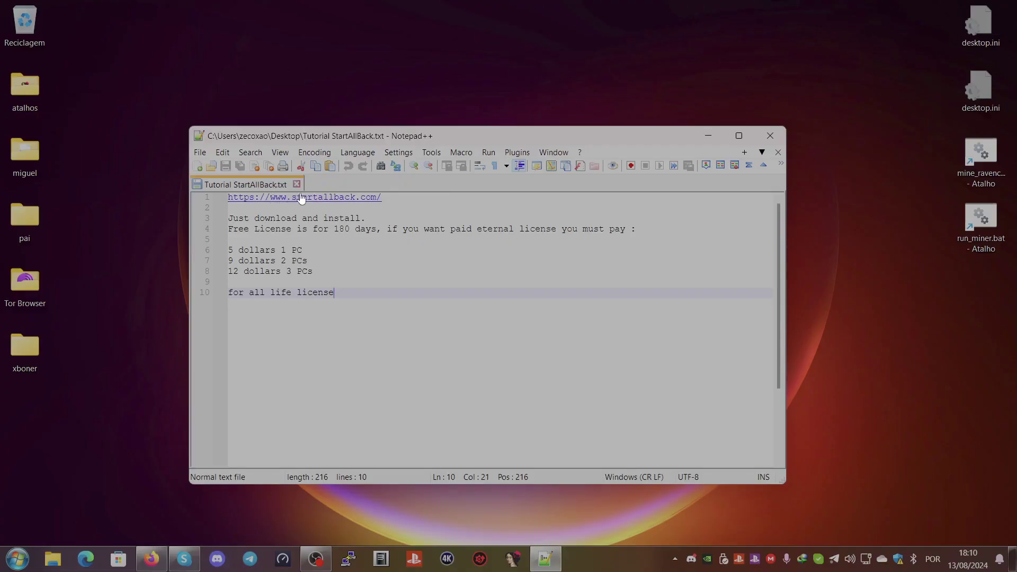
Open startallback.com from the notes, scroll down to the Download section, then minimize Firefox.
double_click(353, 198)
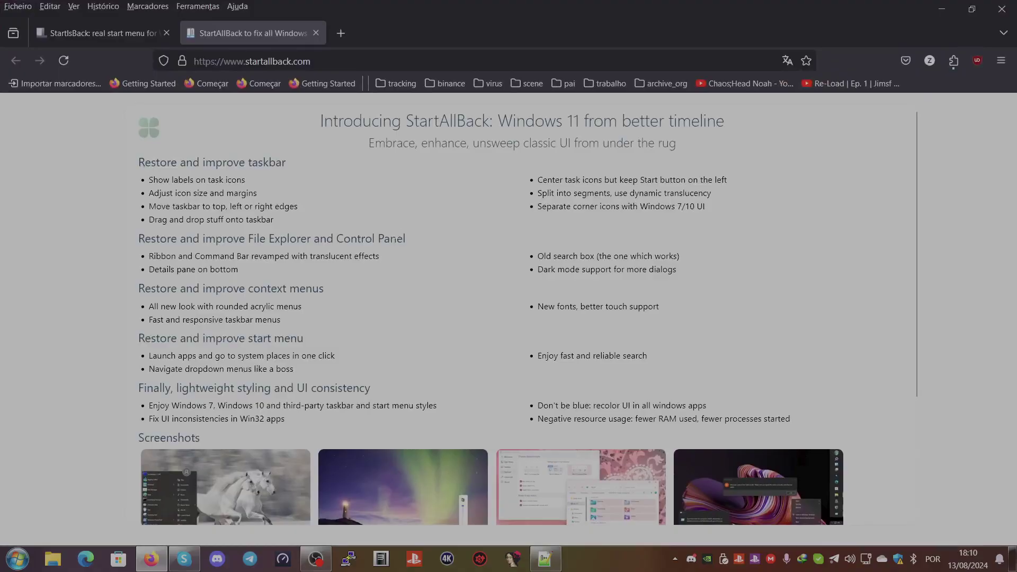
scroll(416, 252, down, 3)
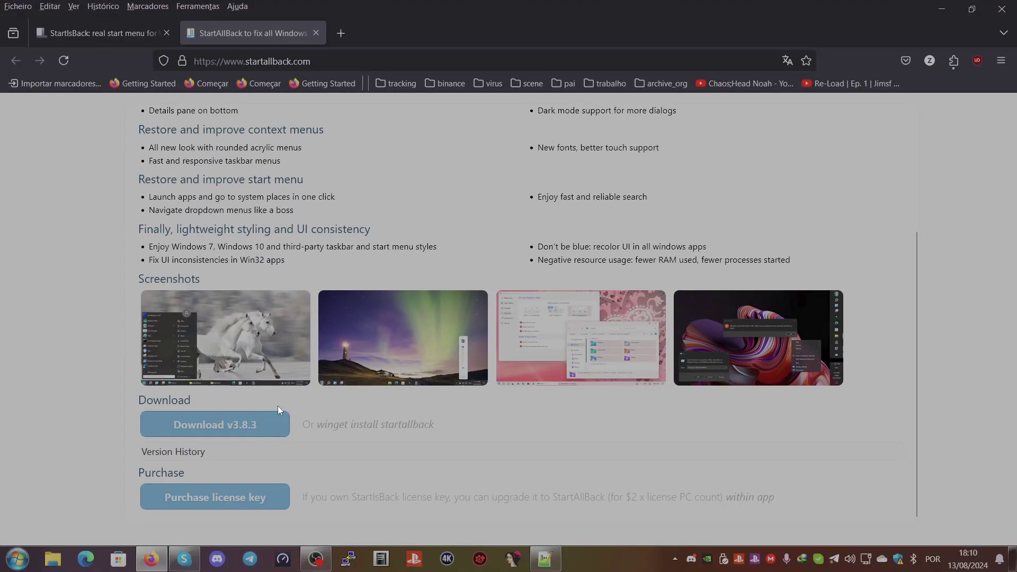
click(941, 8)
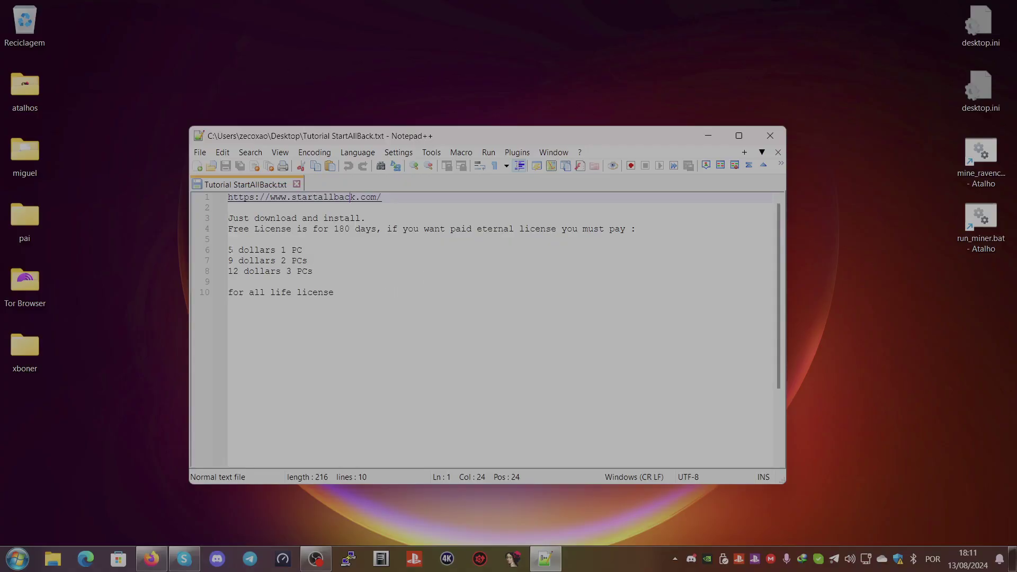
Highlight the 5-dollar, 12-dollar and lifetime license lines in turn, then minimize Notepad++.
mouse_move(228, 250)
mouse_down()
mouse_move(307, 250)
mouse_move(303, 260)
mouse_move(229, 260)
mouse_up()
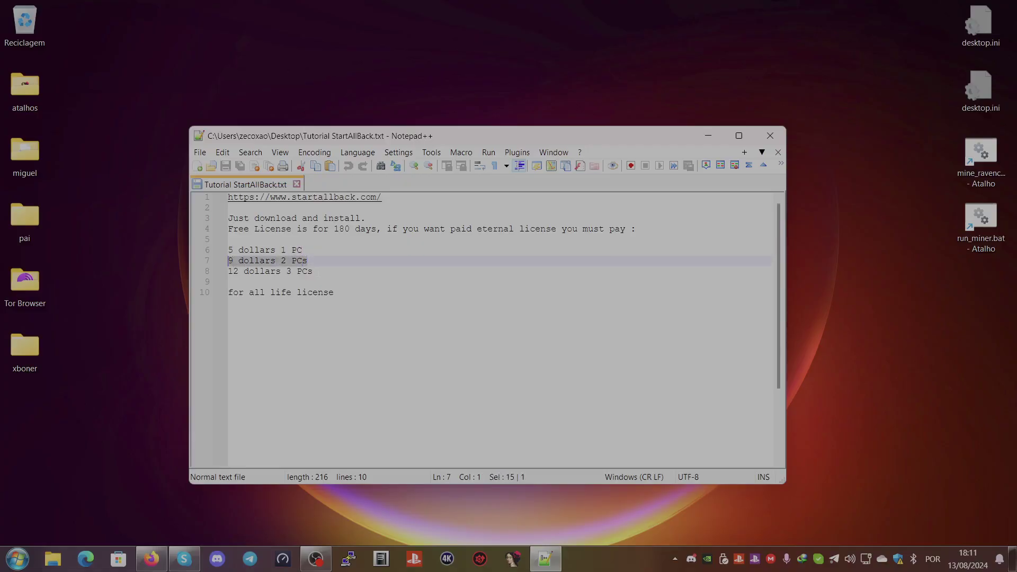
drag(312, 271, 229, 271)
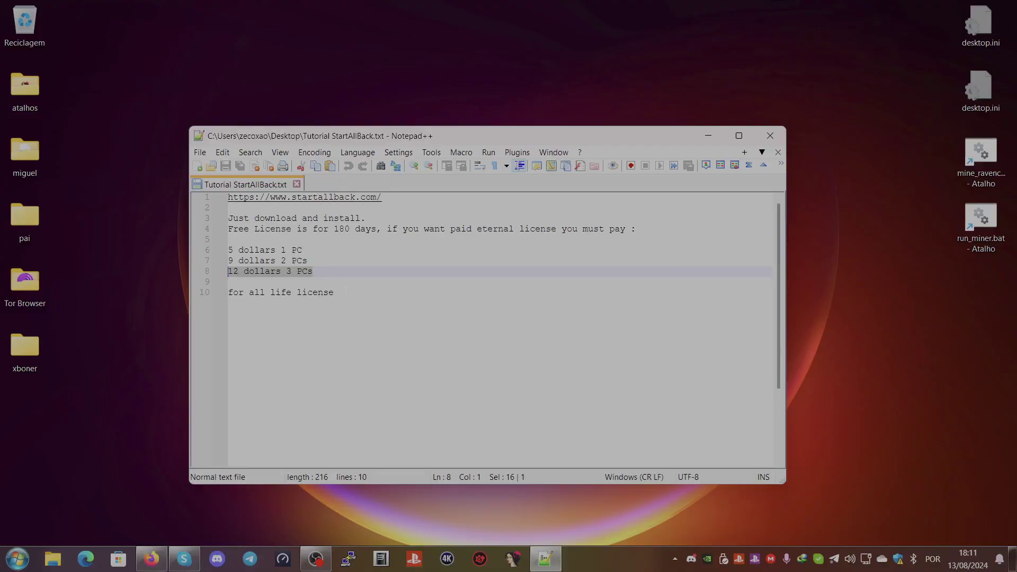
drag(345, 298, 228, 293)
click(414, 290)
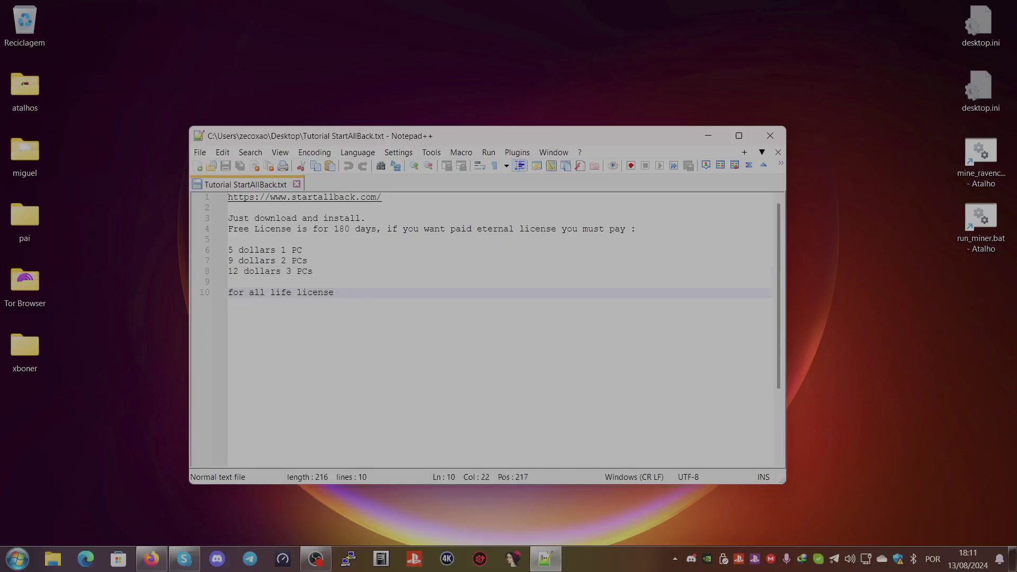
click(708, 138)
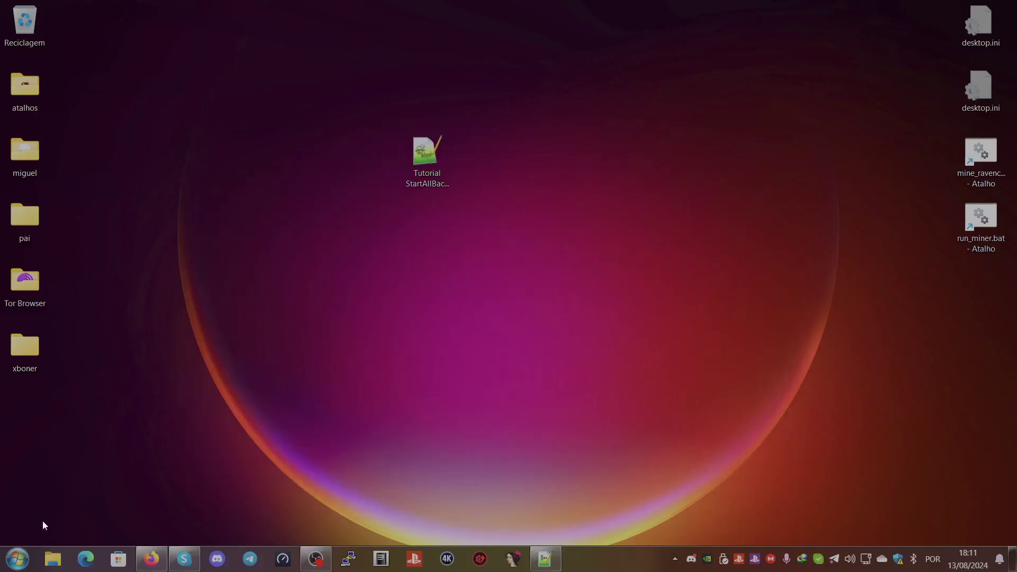
click(18, 559)
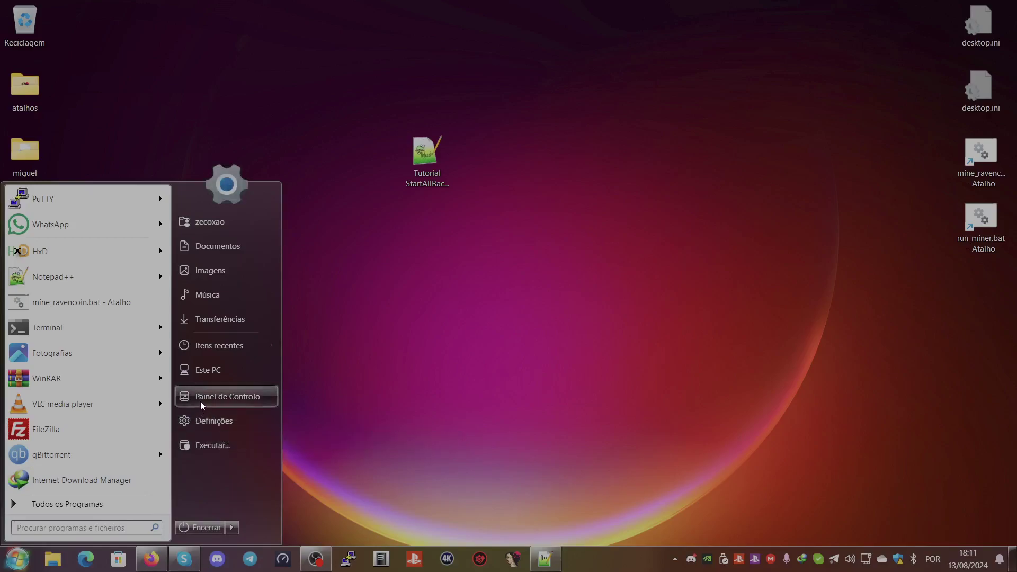
click(77, 503)
scroll(95, 345, down, 10)
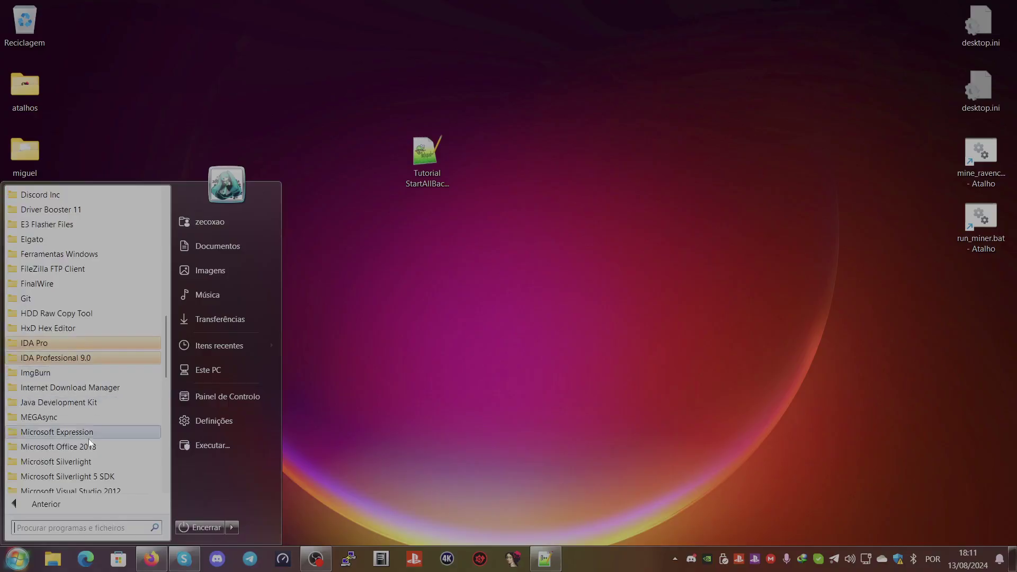
click(64, 504)
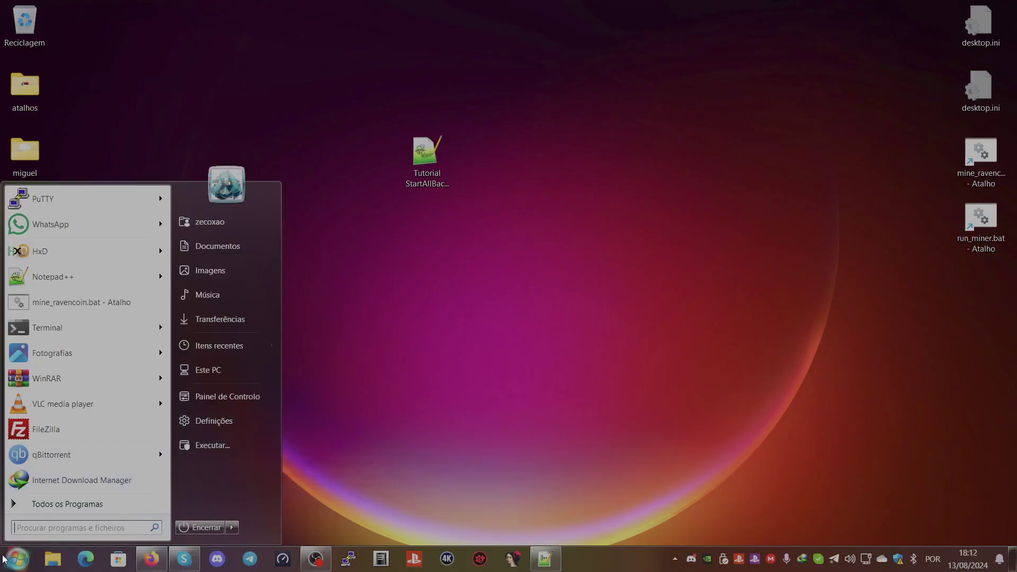
click(14, 566)
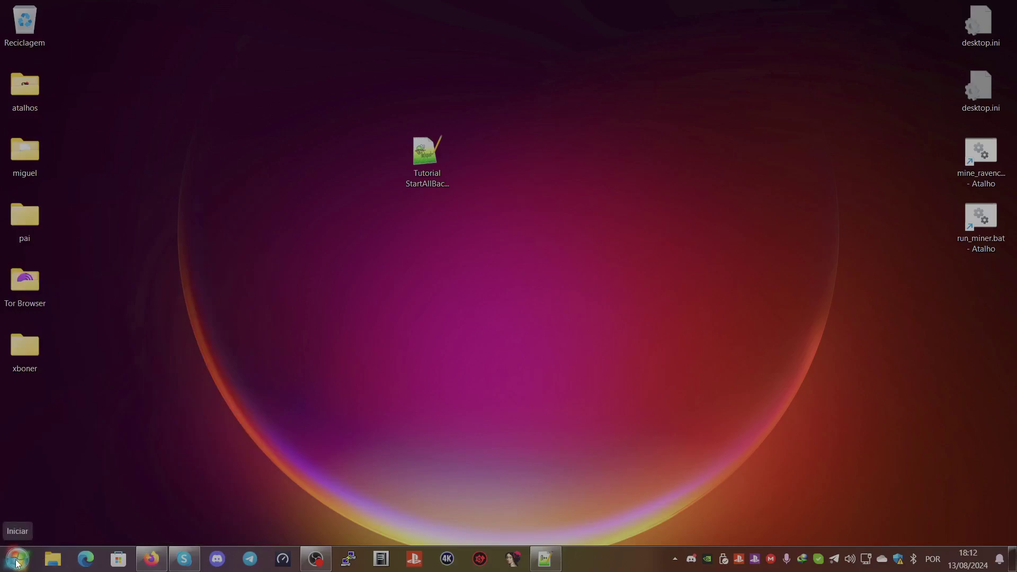
Open StartAllBack Configuration via Propriedades from the Start button's right-click menu.
right_click(16, 563)
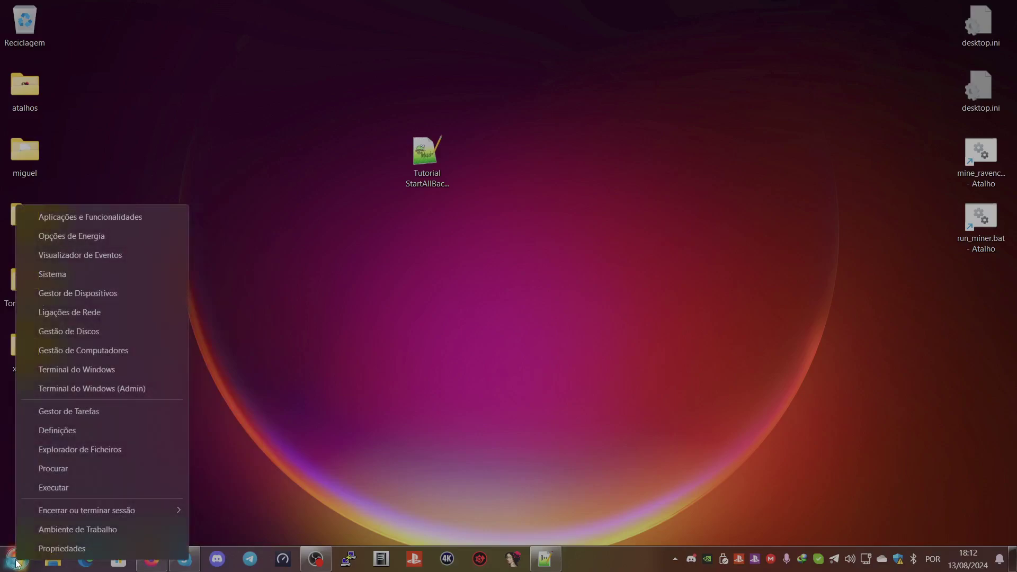
click(59, 550)
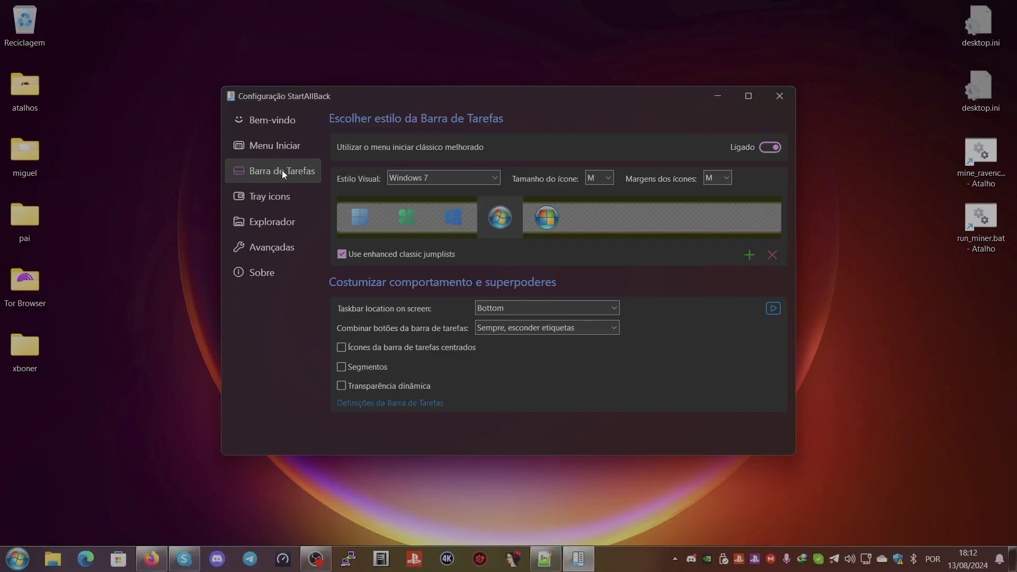
Switch the taskbar style to Plain8 and try each Start button, ending on the Windows 7 orb.
click(437, 175)
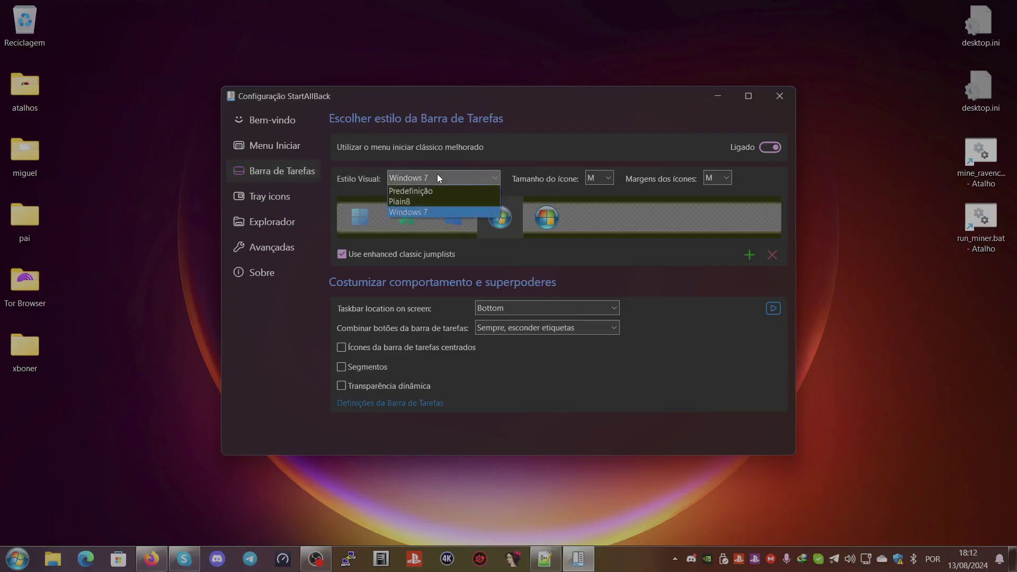
click(416, 202)
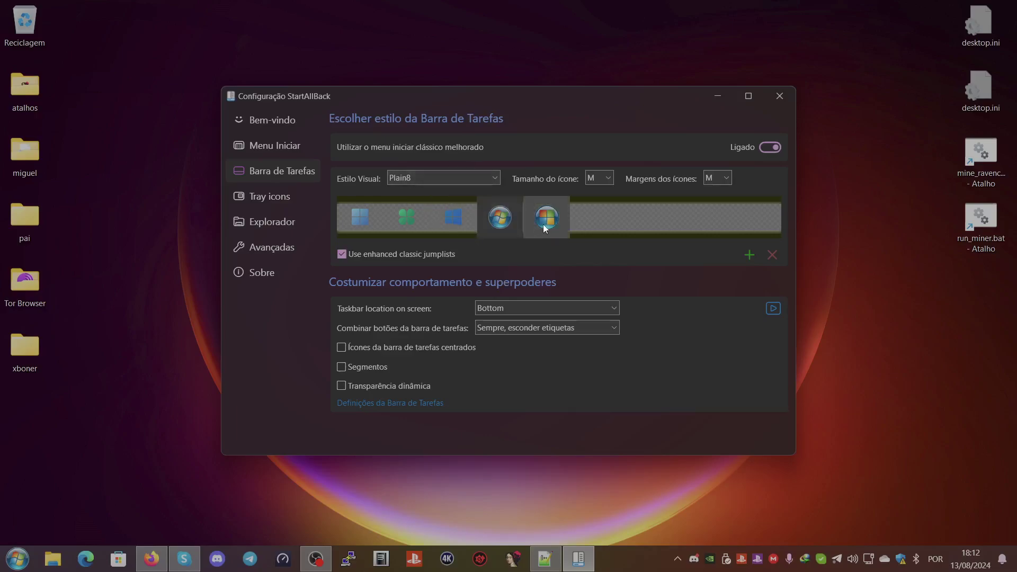
click(362, 220)
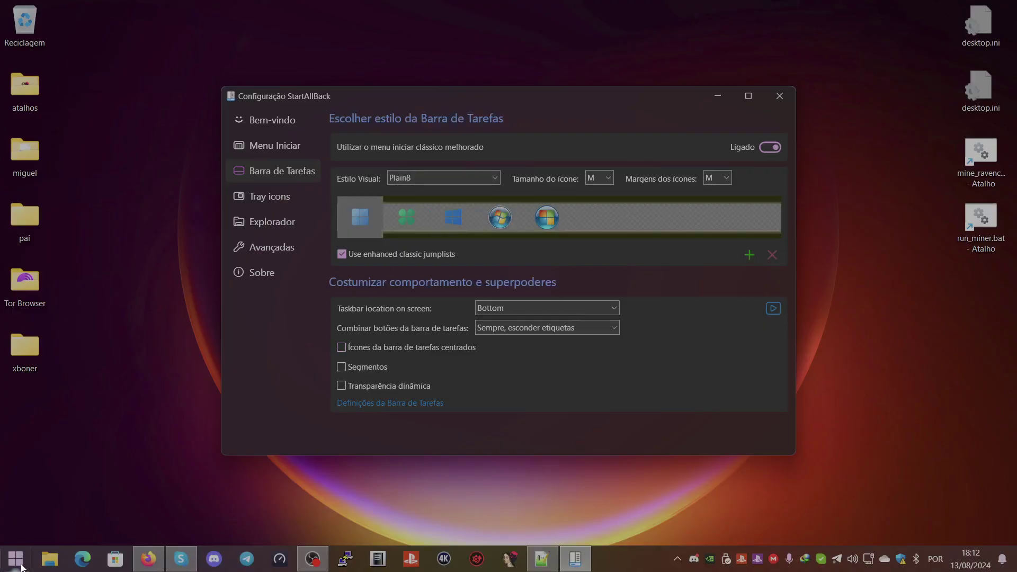
click(400, 223)
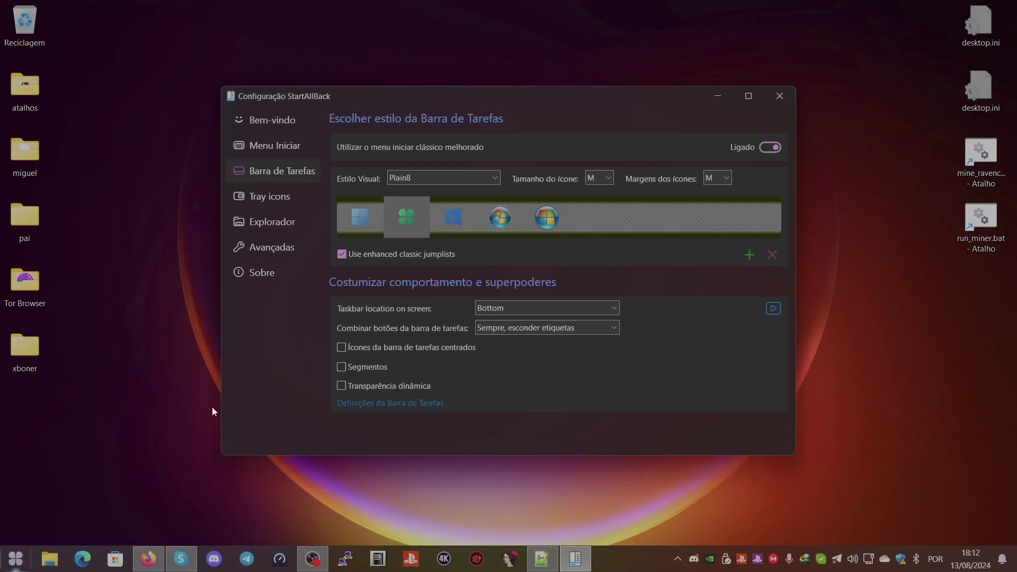
click(454, 218)
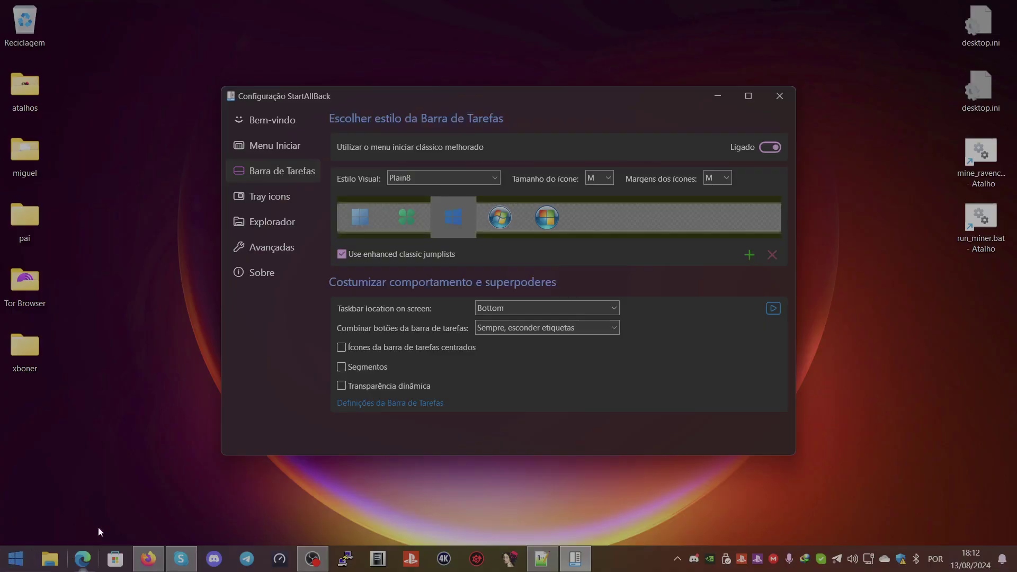
click(501, 224)
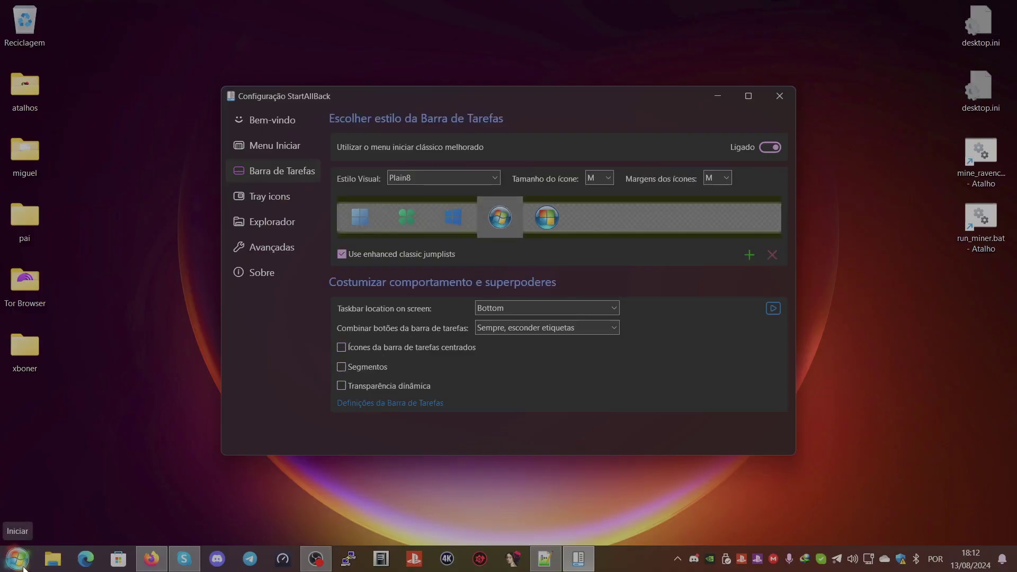
Set Estilo Visual back to Windows 7 and view the About page showing version 3.7.11.
click(476, 180)
click(434, 211)
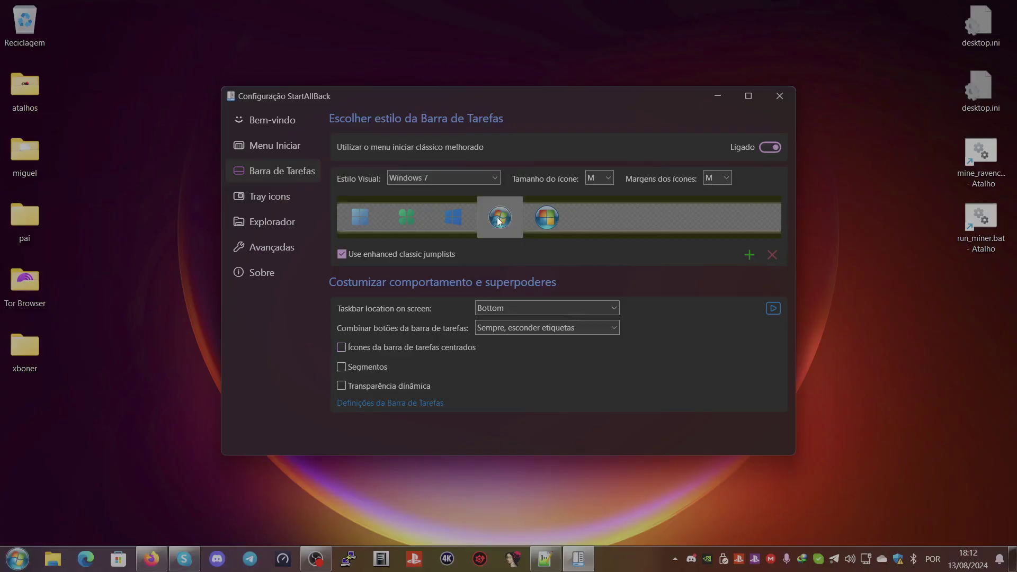
click(265, 273)
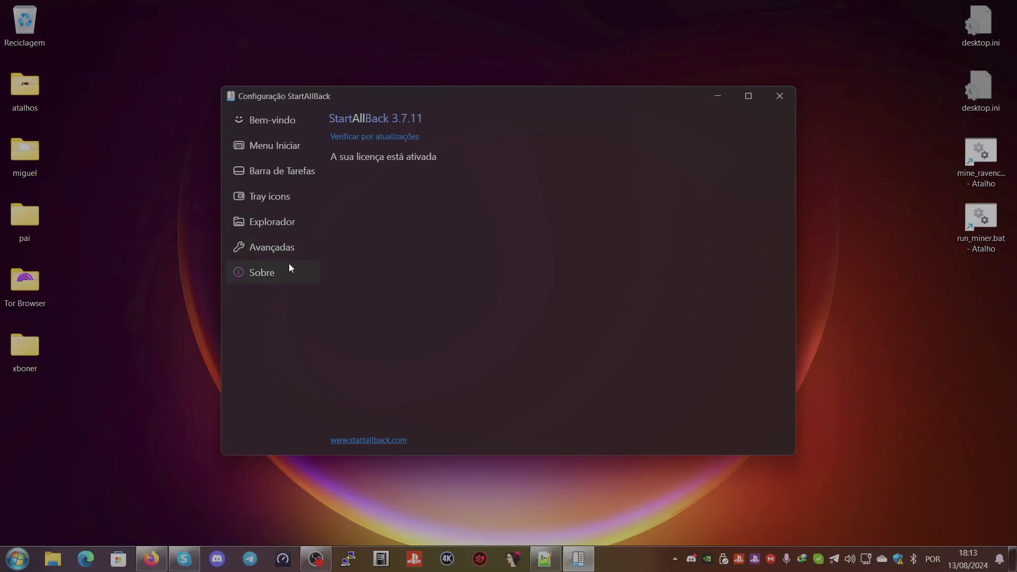
Show the Explorador page with its Win11, Win10 Ribbon UI and Win7 Explorer styles.
click(266, 222)
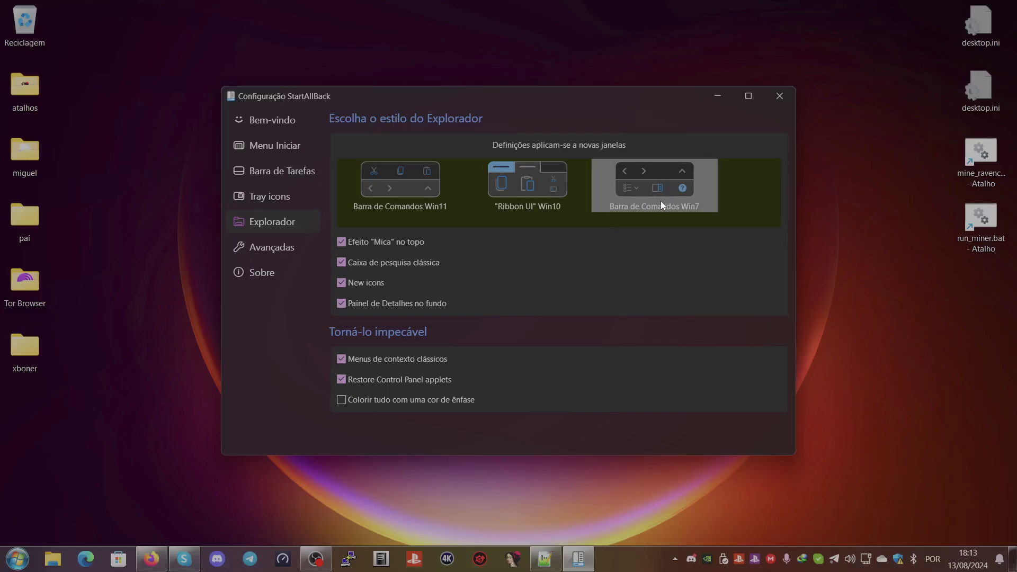
Try the Win10 Ribbon UI Explorer style, revert to the Win7 command bar, then view Tray icons.
click(544, 193)
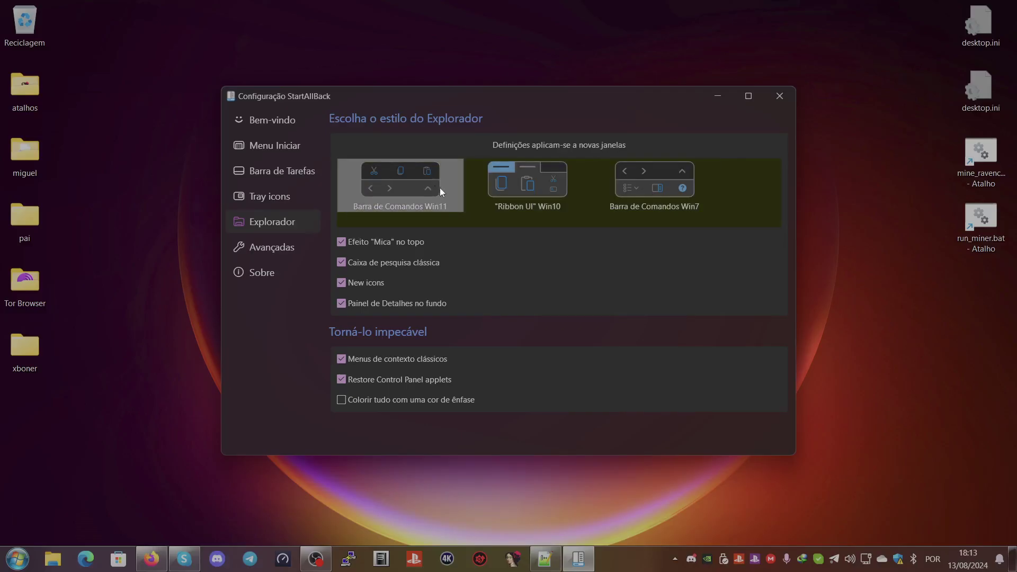
click(602, 200)
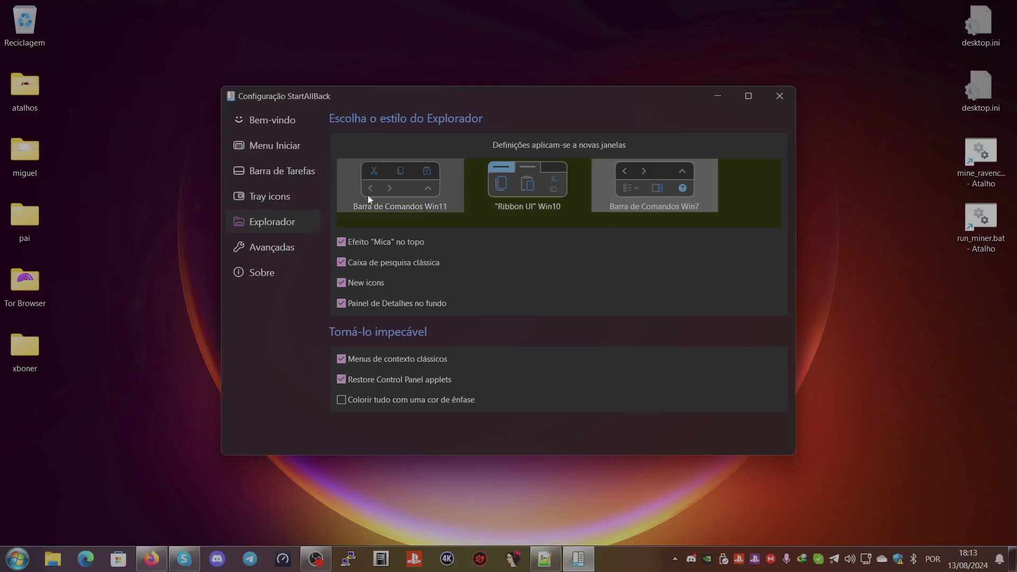
click(281, 198)
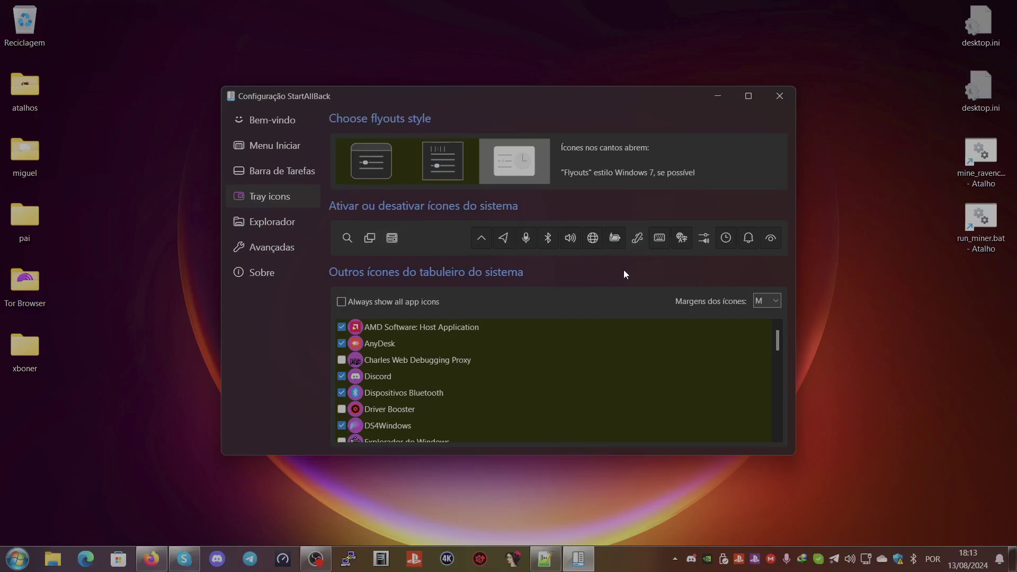
click(596, 236)
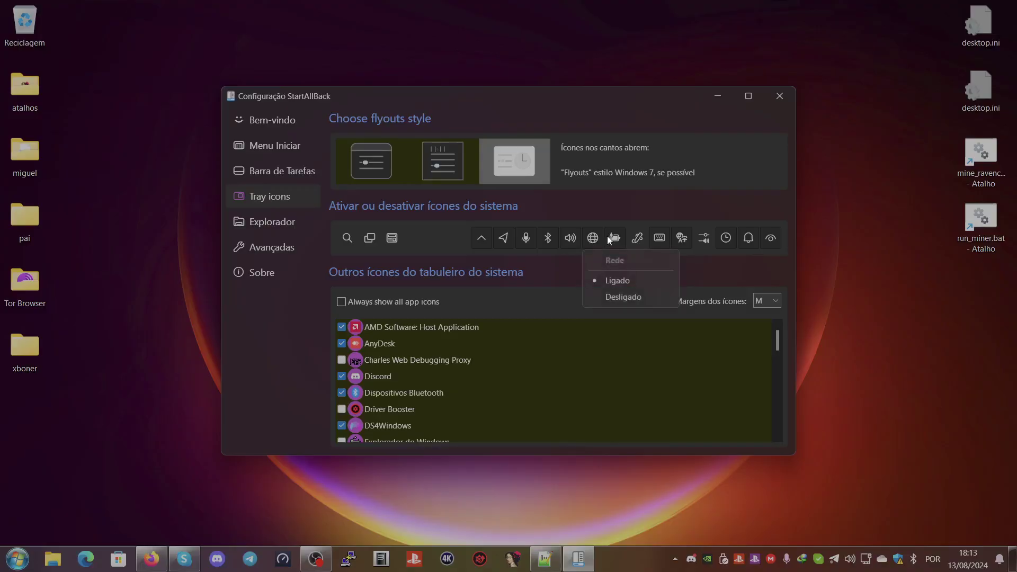
click(602, 259)
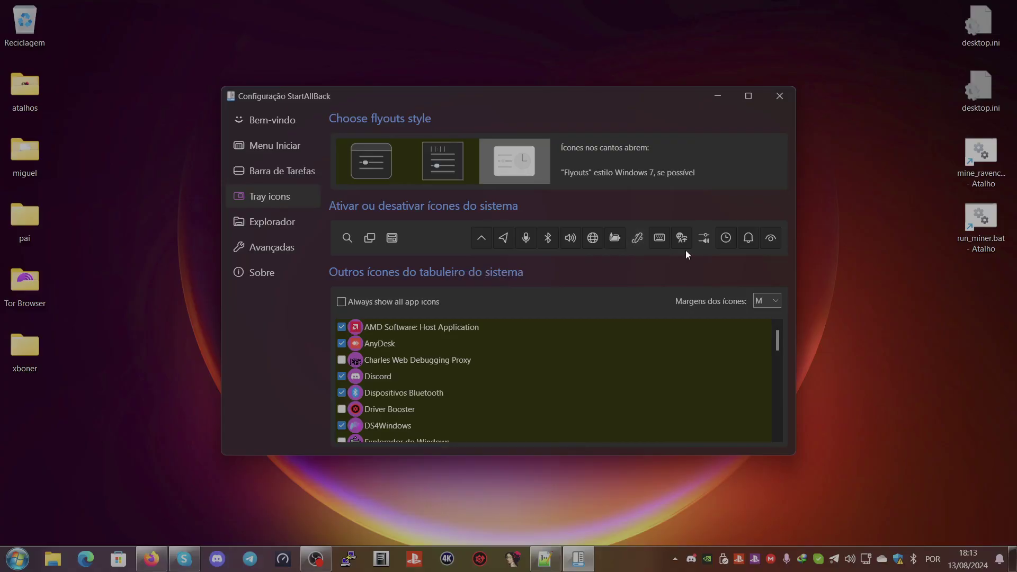
click(633, 246)
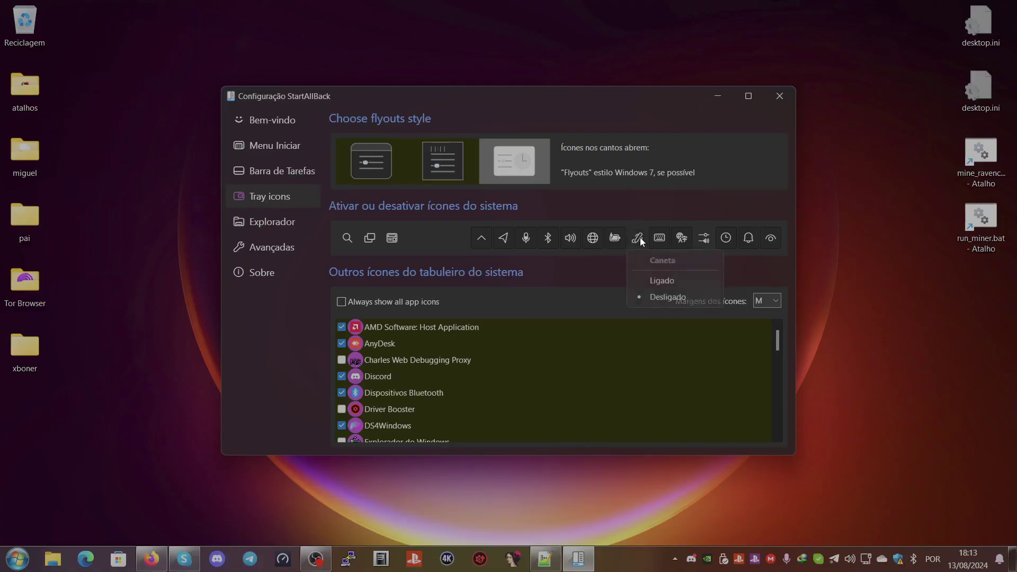
click(656, 280)
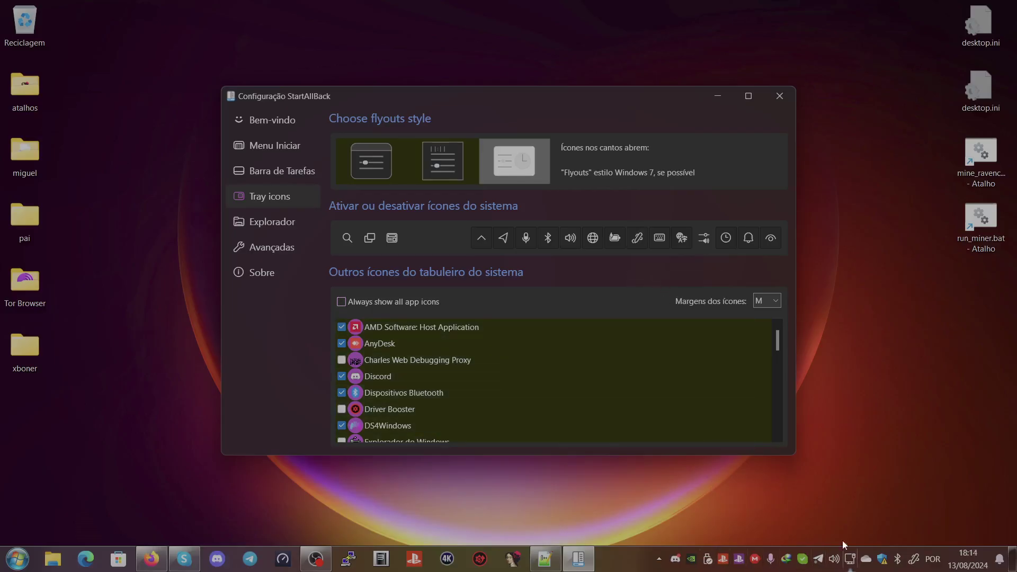
click(660, 559)
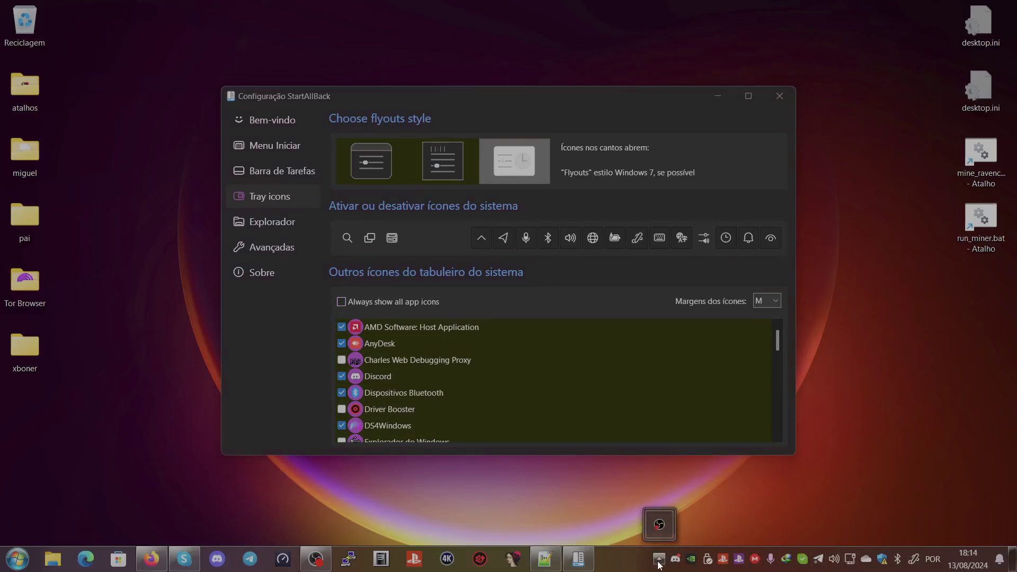
click(659, 559)
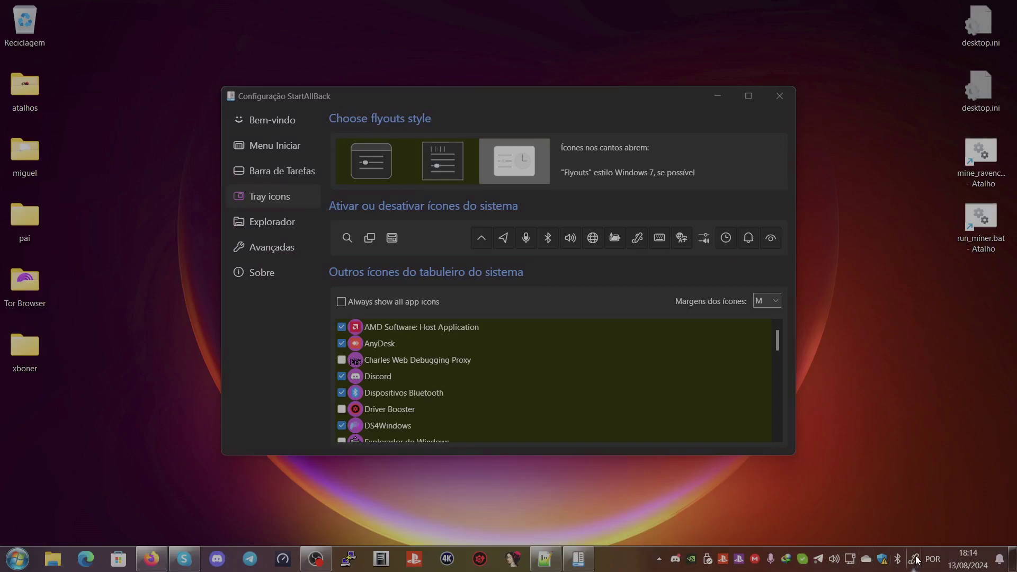
click(638, 242)
click(656, 295)
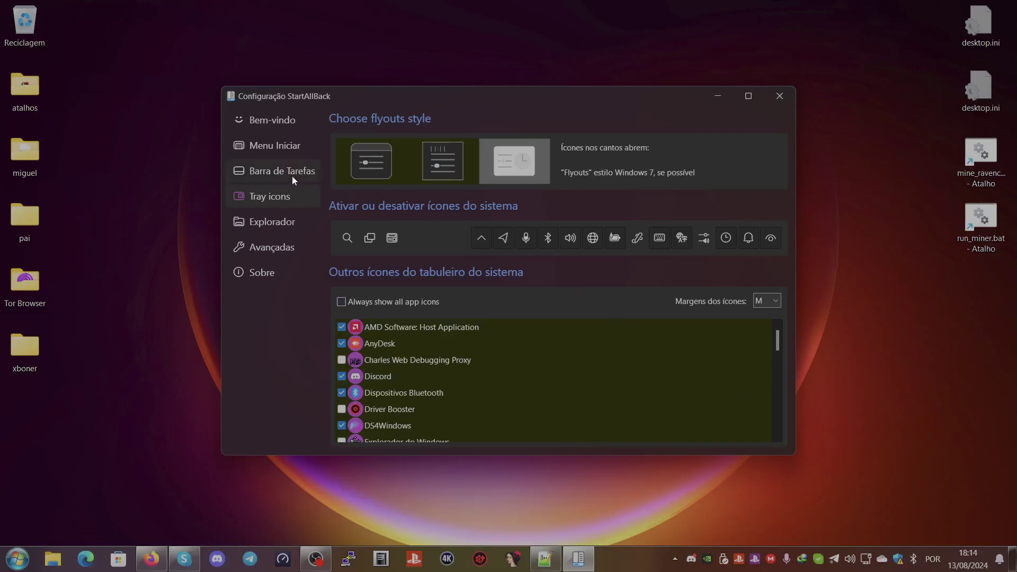
Scroll through the Menu Iniciar item settings, preview the classic Start menu, then go to Bem-vindo.
click(275, 150)
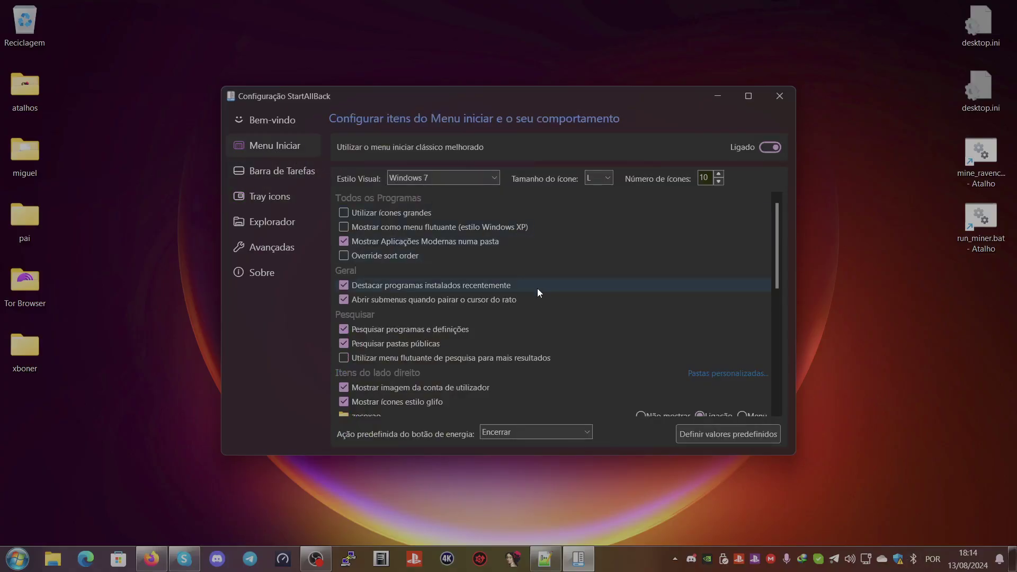
scroll(532, 274, down, 6)
scroll(514, 263, down, 2)
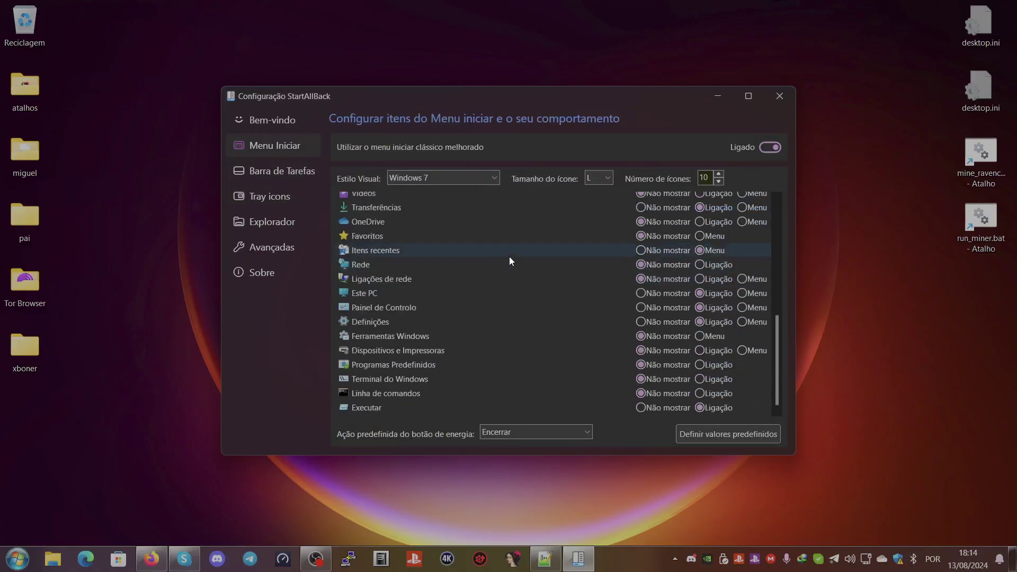
scroll(505, 259, up, 8)
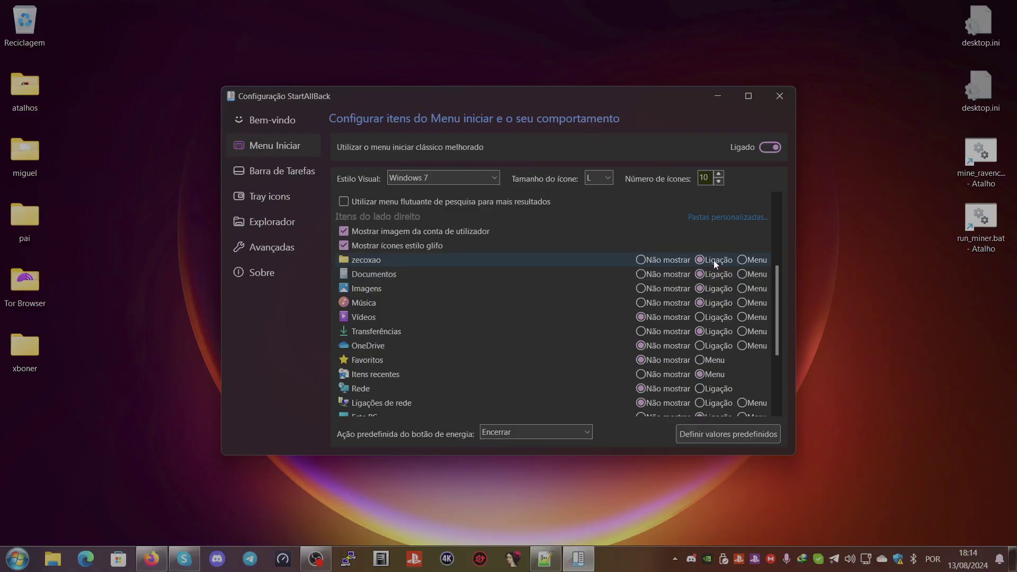
click(17, 559)
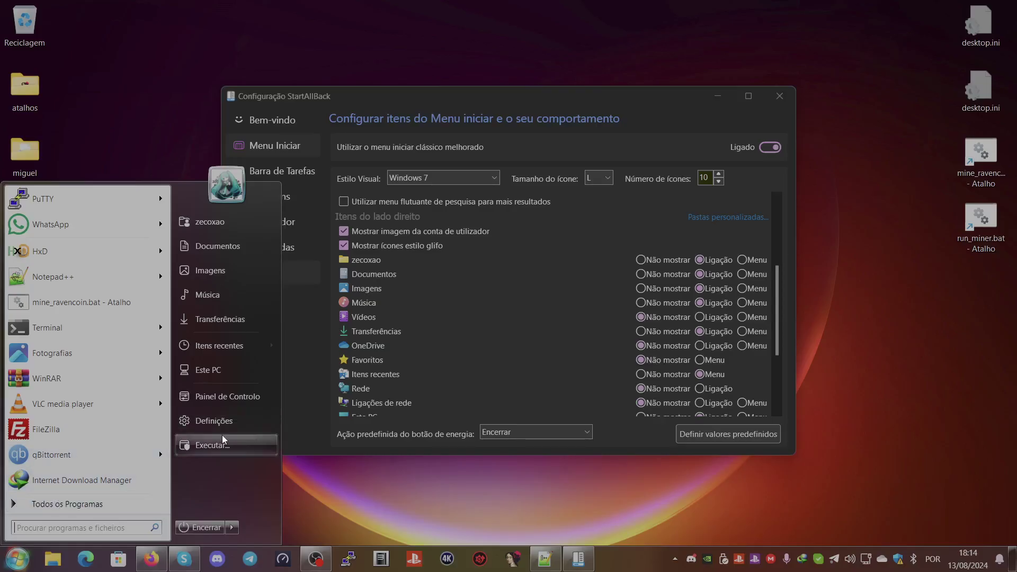
click(654, 100)
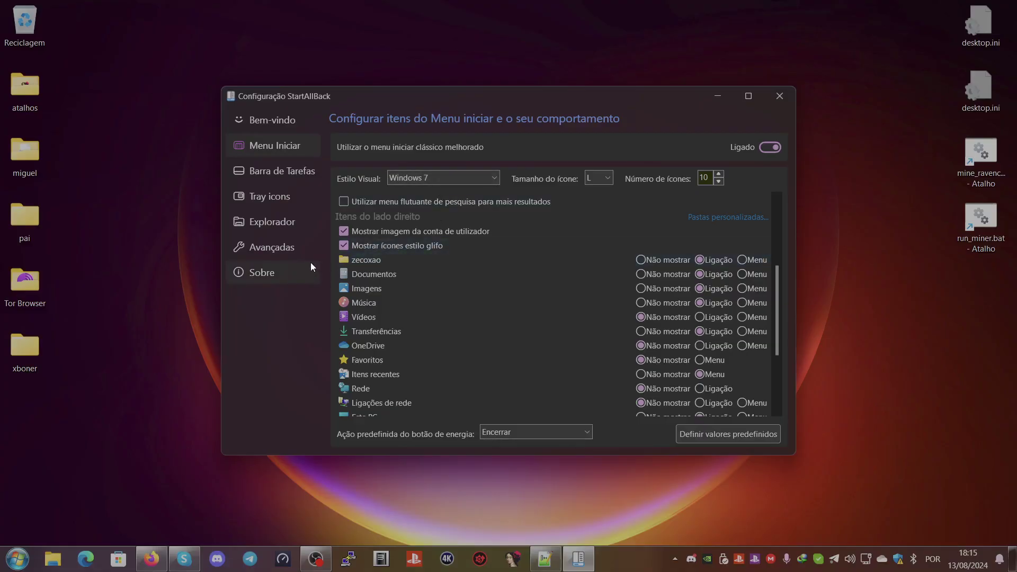
click(274, 116)
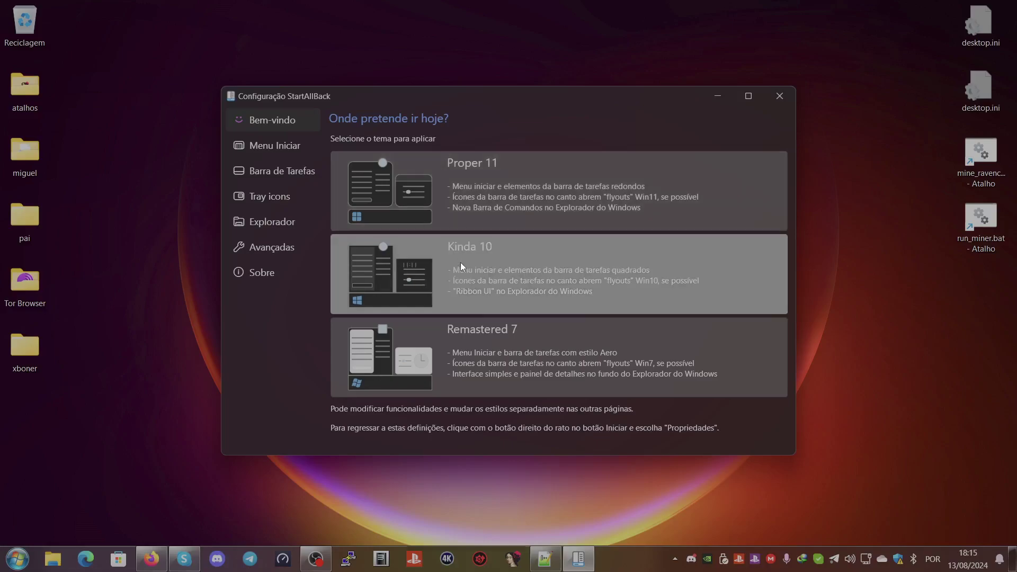
Apply the Kinda 10 and then the Proper 11 theme, previewing the Start menu after each.
click(460, 262)
click(11, 559)
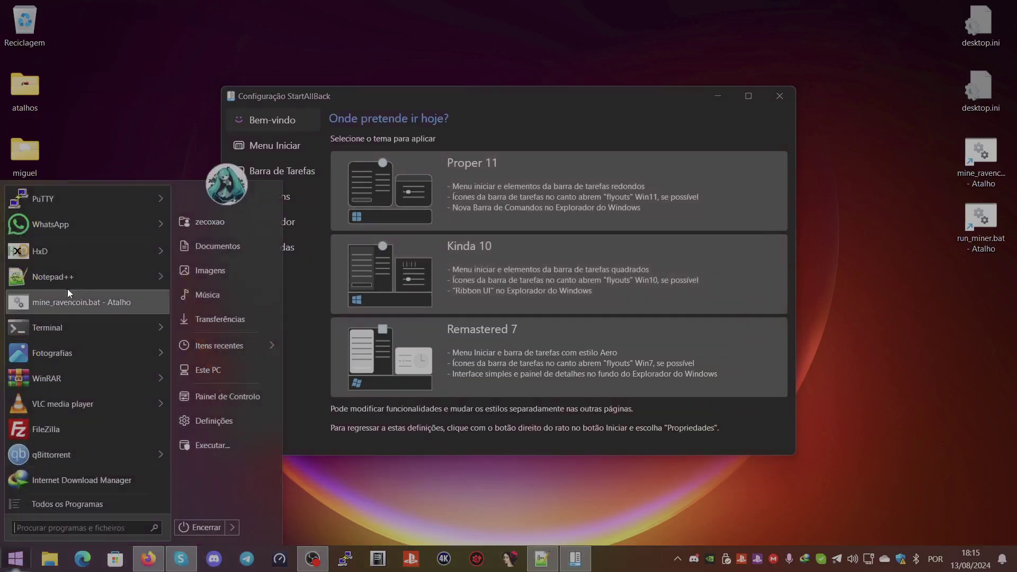
click(13, 566)
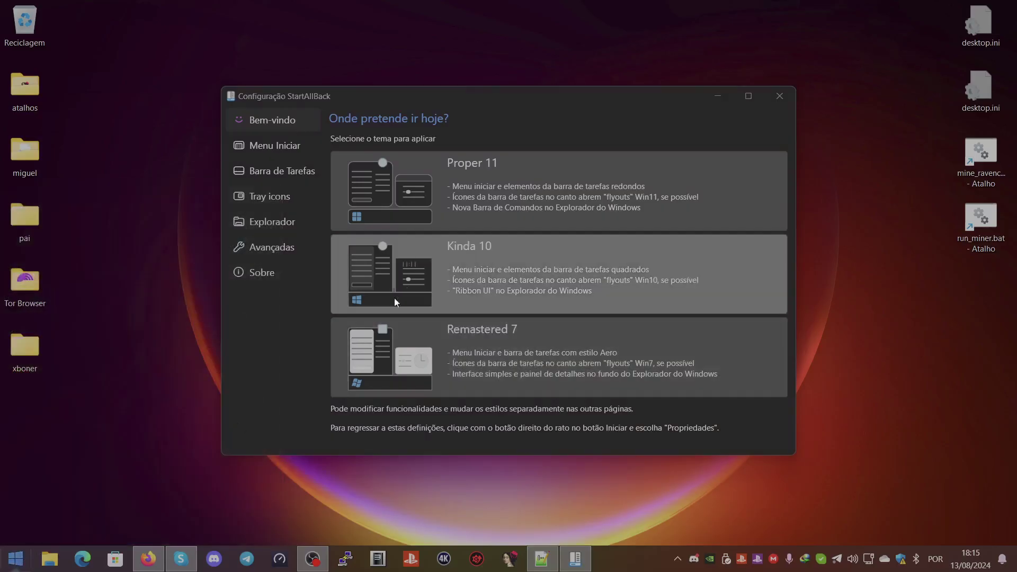
click(454, 188)
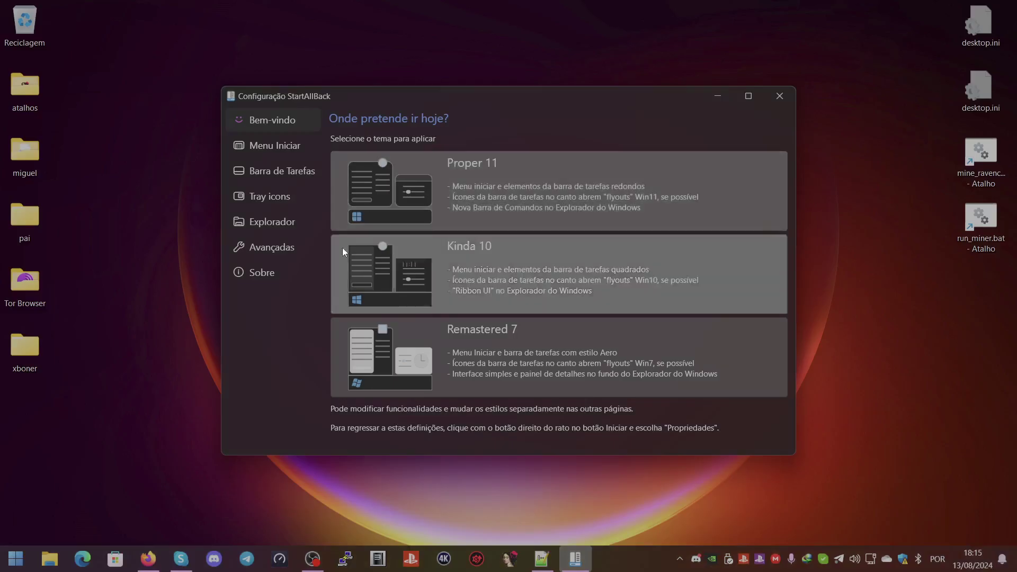
click(14, 559)
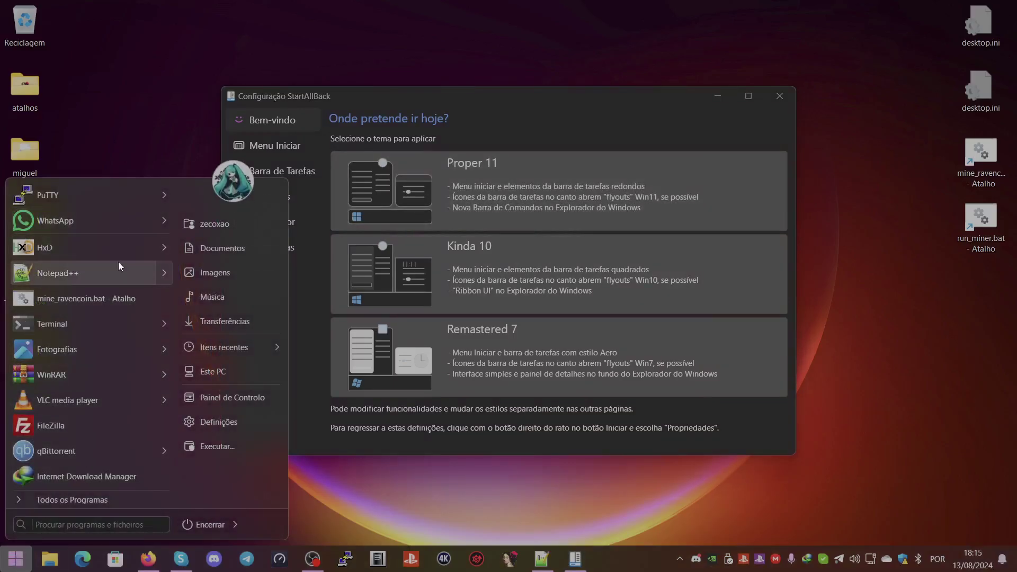
click(496, 107)
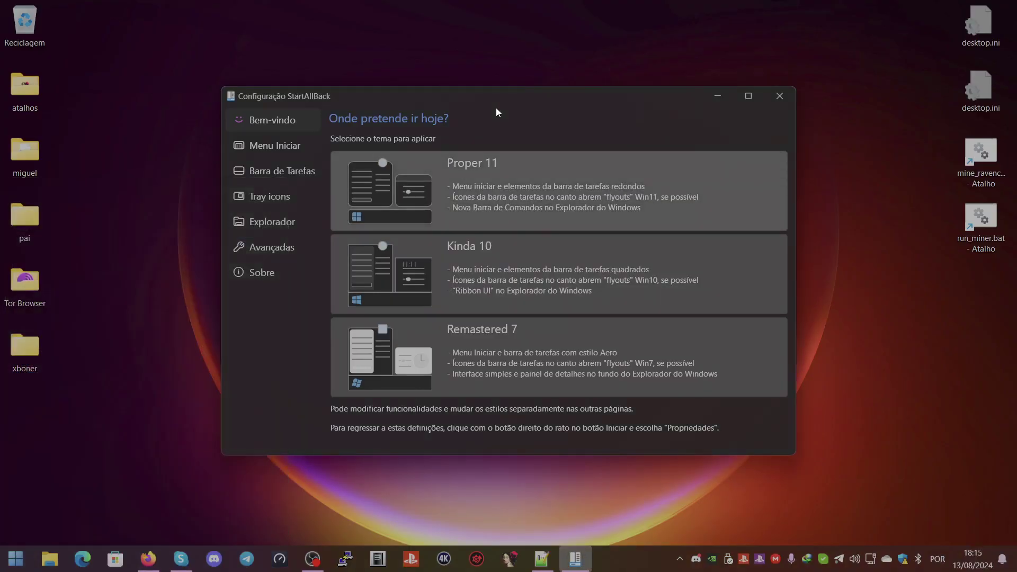
Apply the Remastered 7 theme, preview its classic Start menu, and confirm the choice.
click(474, 346)
click(16, 559)
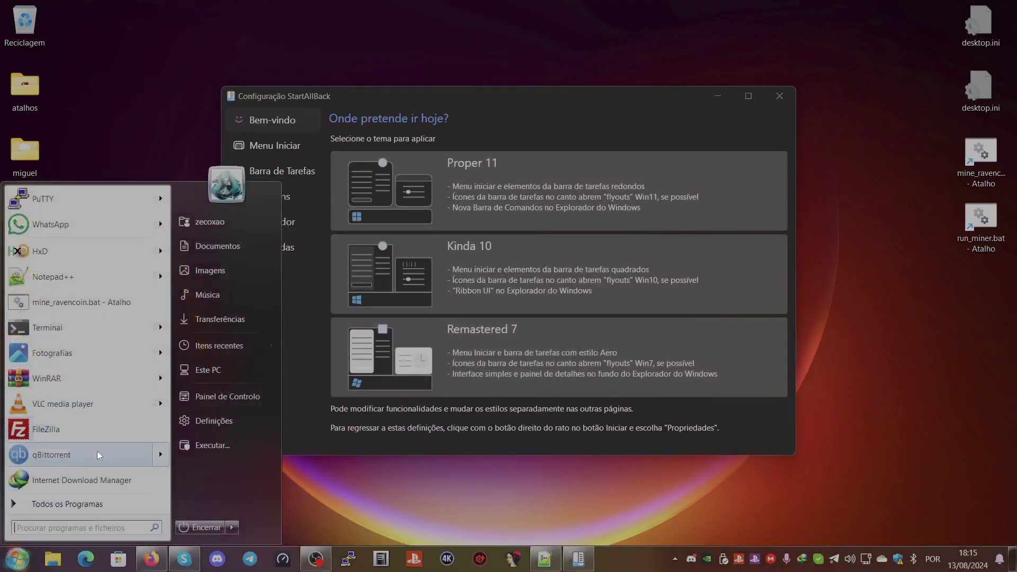
click(570, 119)
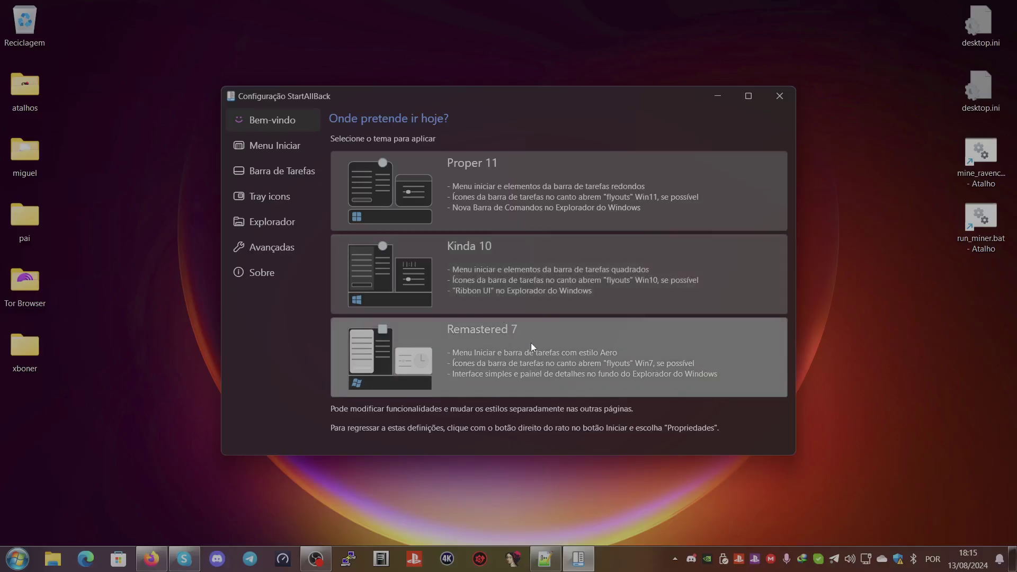
click(523, 328)
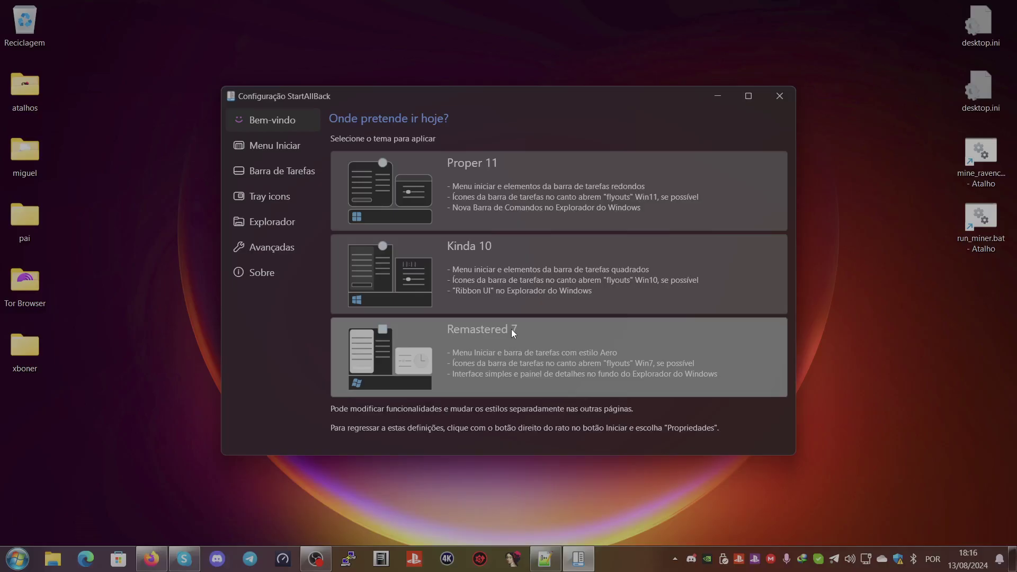